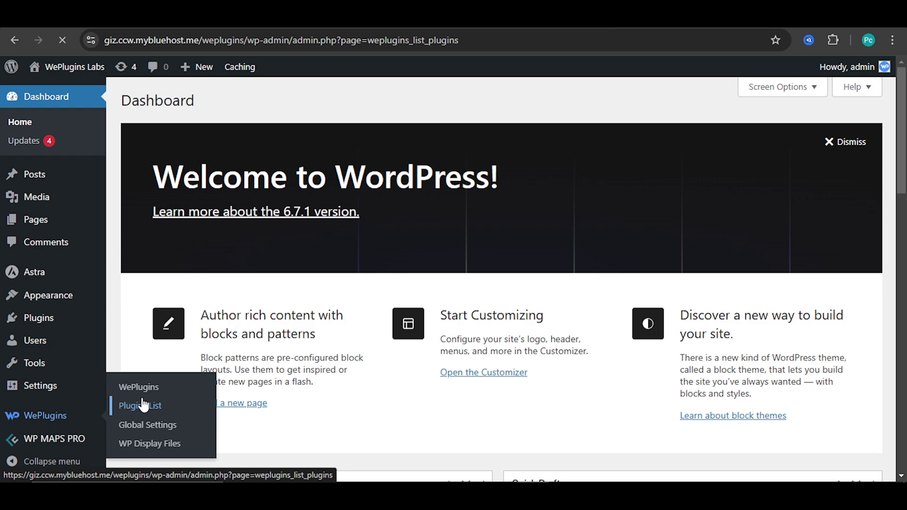
Step: Find the Custom Map Colors for Google Maps add-on, download it, and activate it
key("ctrl+f")
type("map")
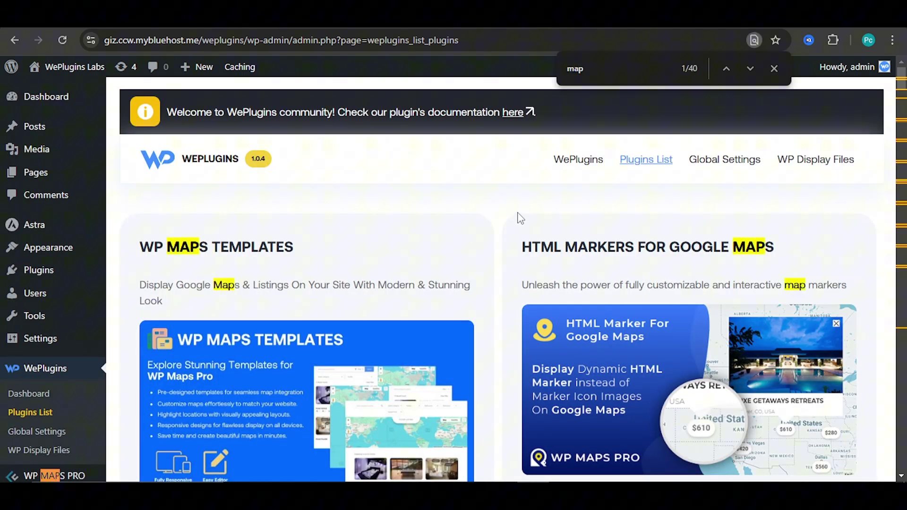
type(" co")
scroll(722, 216, "down", 1)
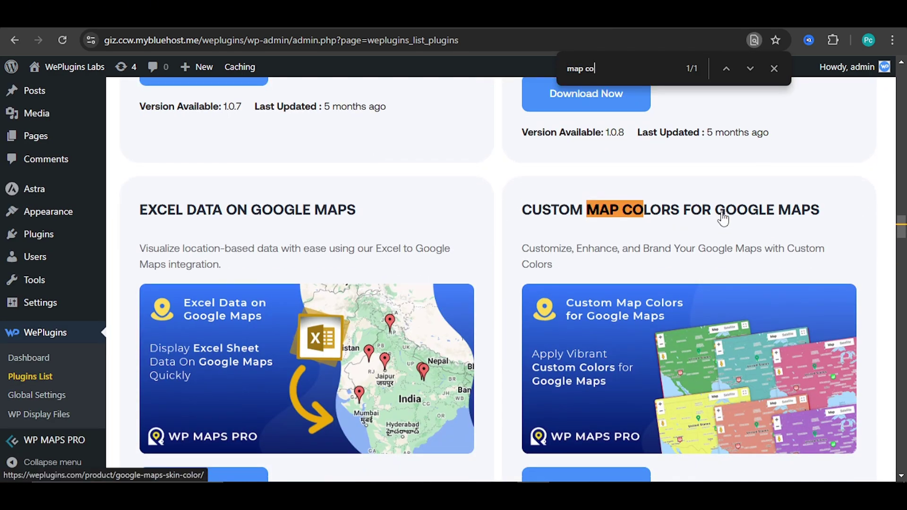
scroll(736, 206, "down", 1)
left_click(582, 425)
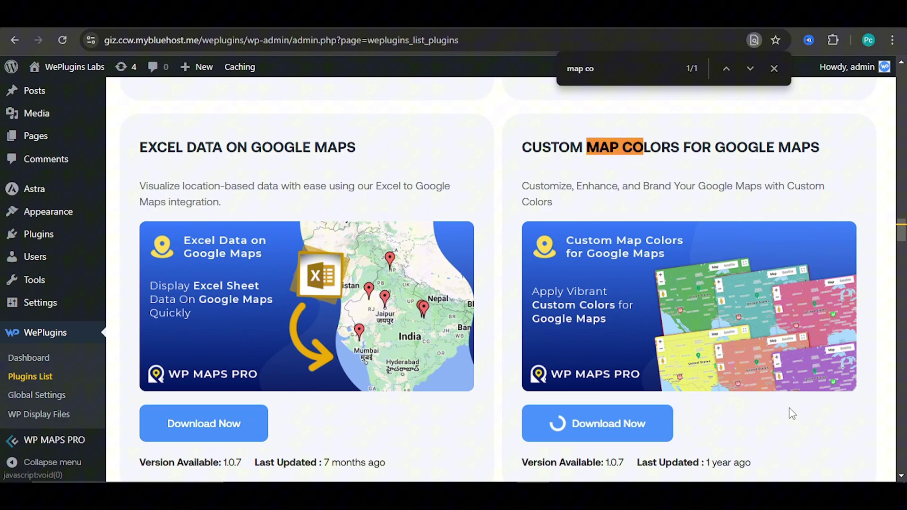
scroll(789, 408, "down", 2)
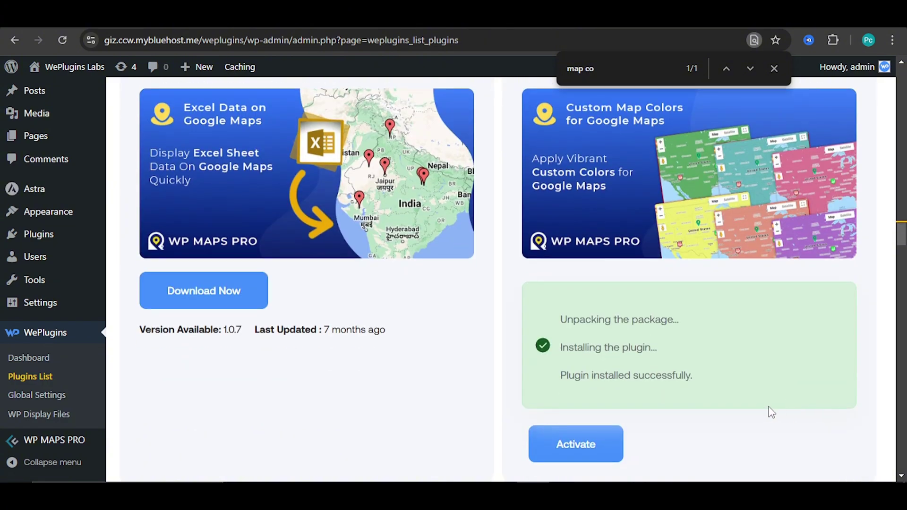
left_click(572, 444)
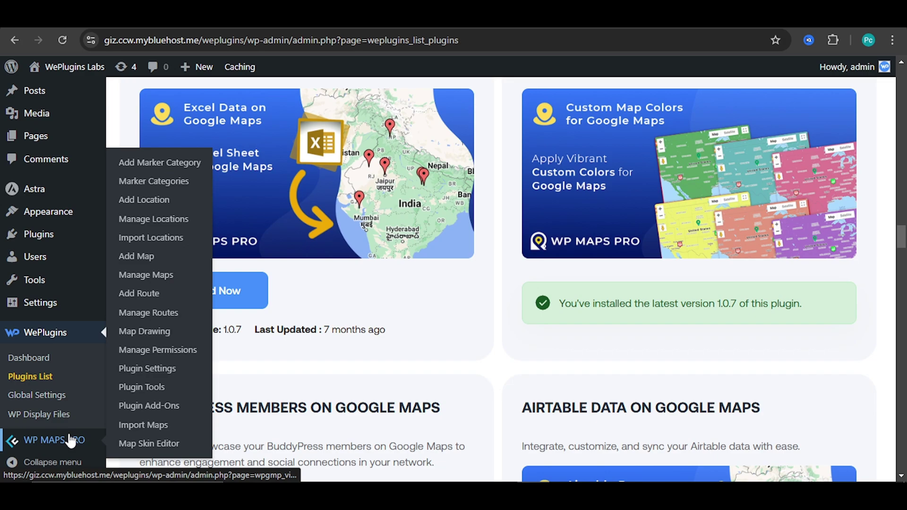
mouse_move(55, 439)
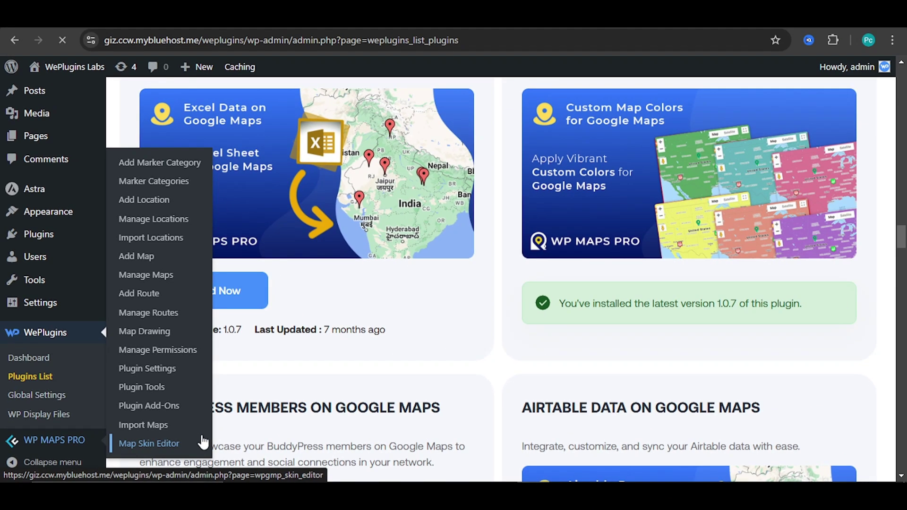
Step: Open the Map Skin Editor and select the Properties Listing map
left_click(211, 484)
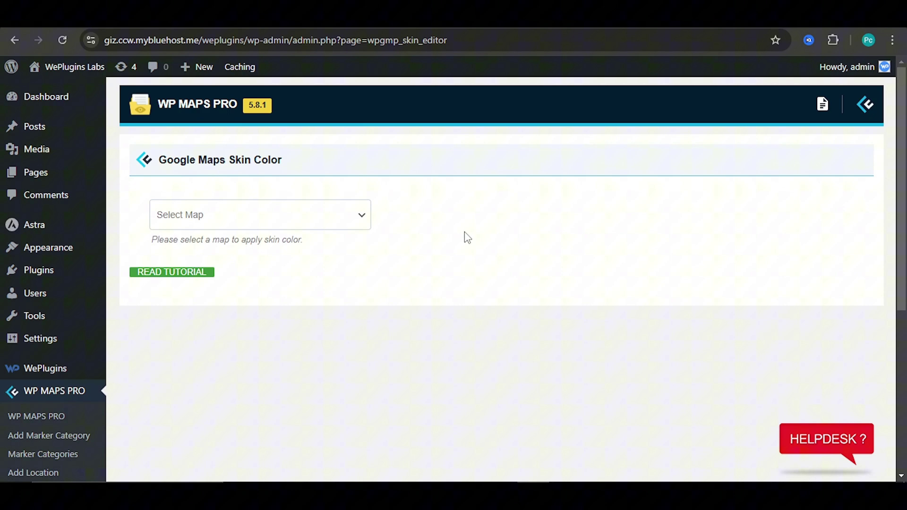
left_click(303, 214)
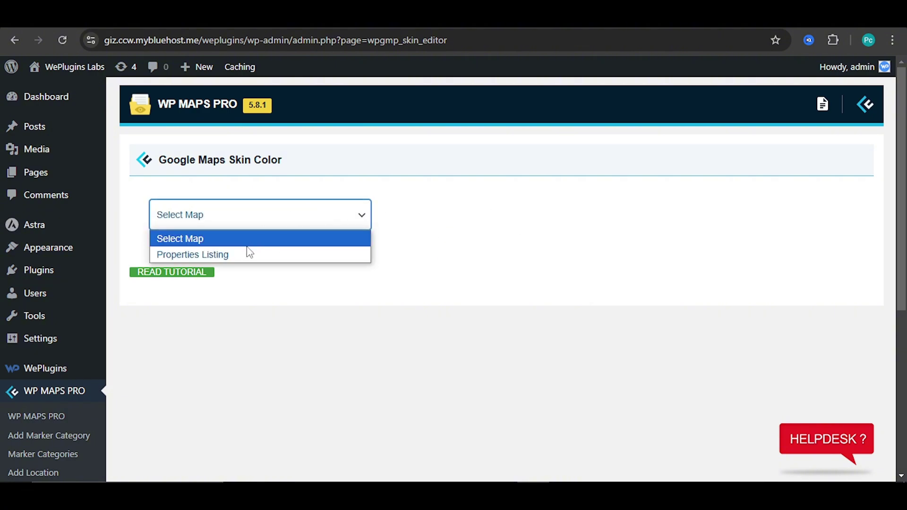
left_click(247, 257)
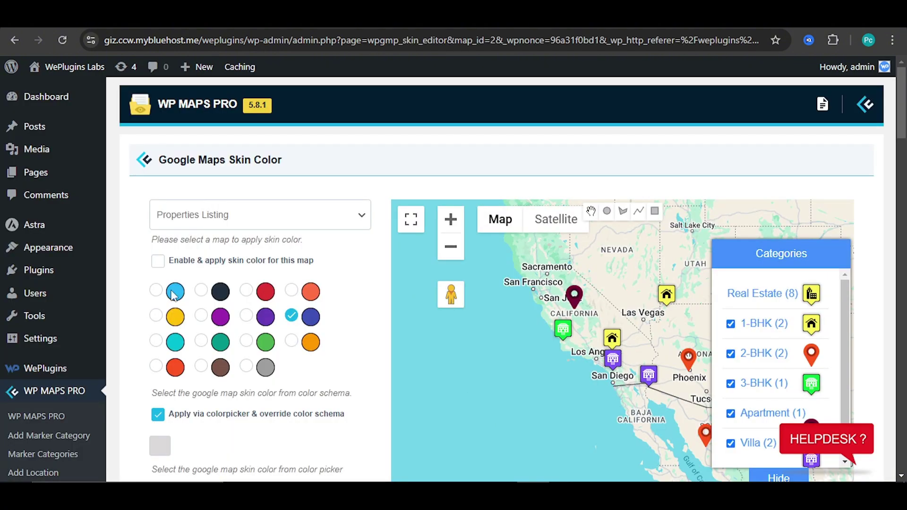
Step: Enable skin colour, choose the teal-green swatch without a custom override, and apply the style
left_click(157, 262)
left_click(201, 340)
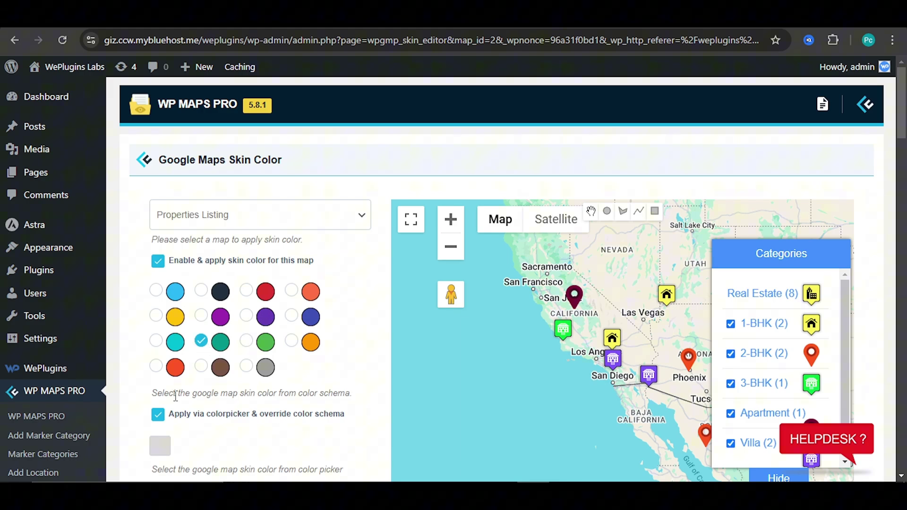
left_click(184, 415)
scroll(186, 397, "down", 10)
scroll(185, 417, "down", 10)
scroll(170, 397, "down", 10)
left_click(156, 364)
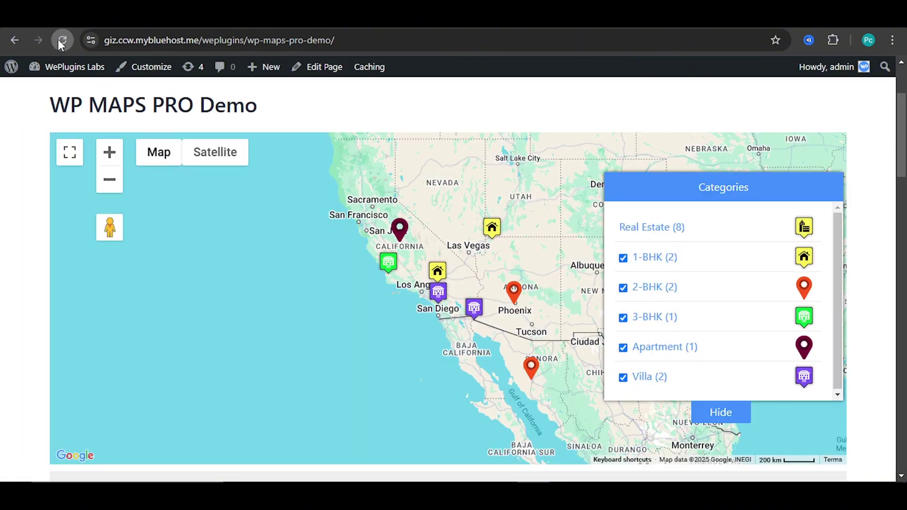
Step: Reload the demo page, then open the custom skin colour picker for the red-skinned map
left_click(59, 42)
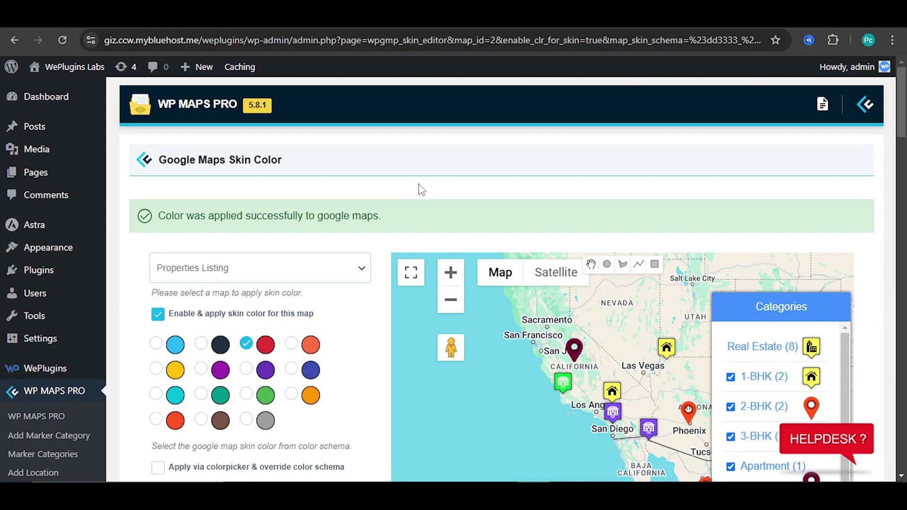
scroll(310, 301, "down", 2)
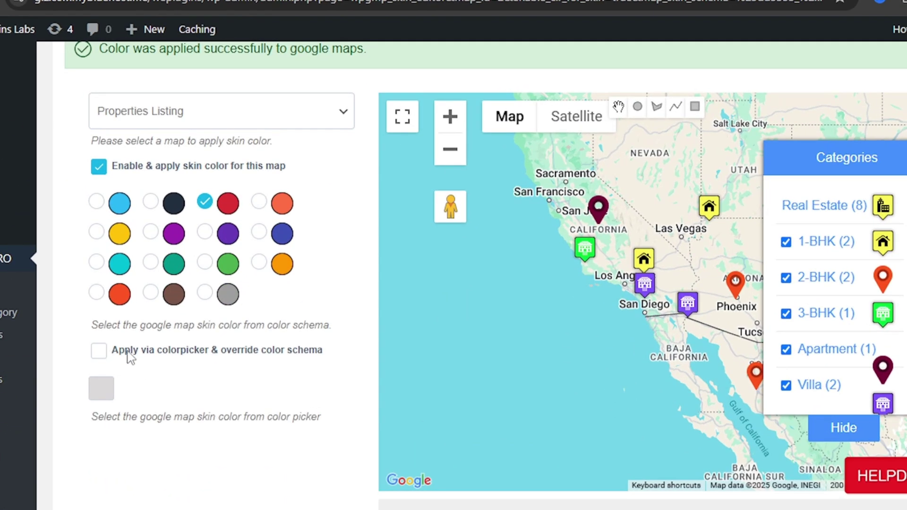
mouse_move(171, 334)
left_mouse_down()
mouse_move(312, 341)
mouse_move(326, 365)
left_mouse_up()
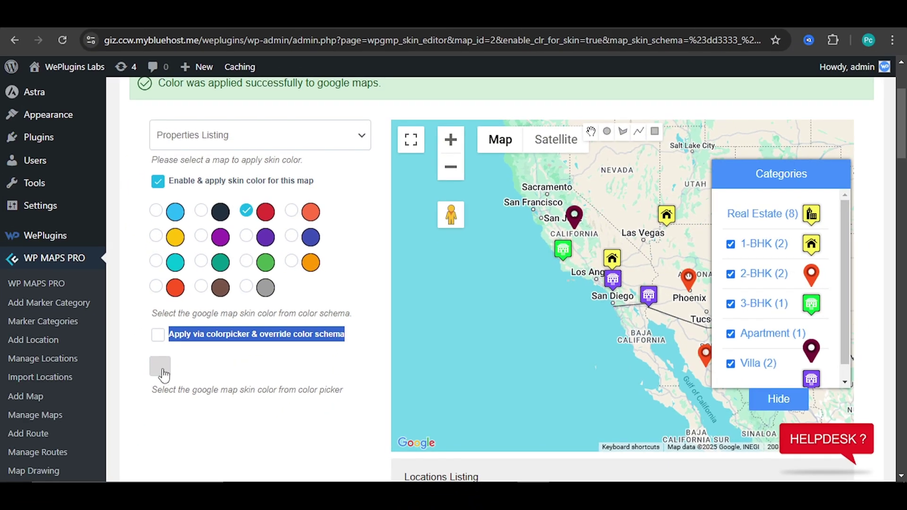
left_click(110, 384)
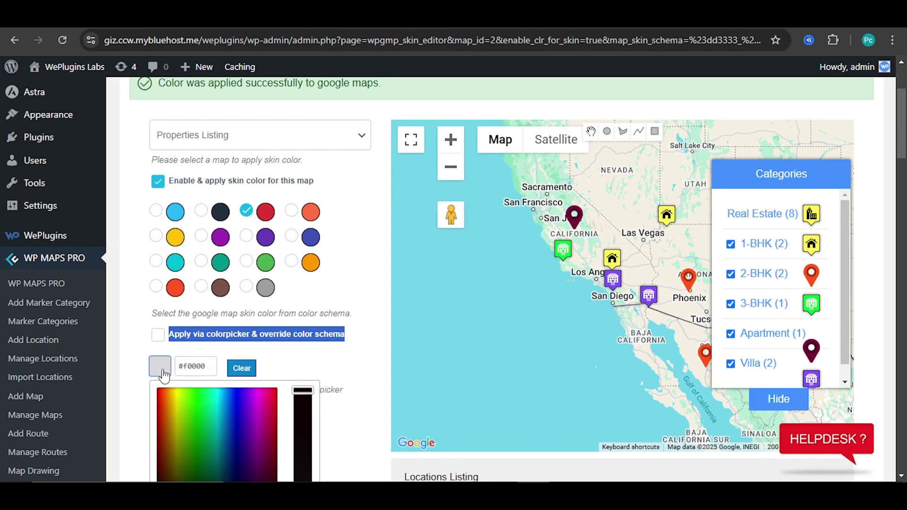